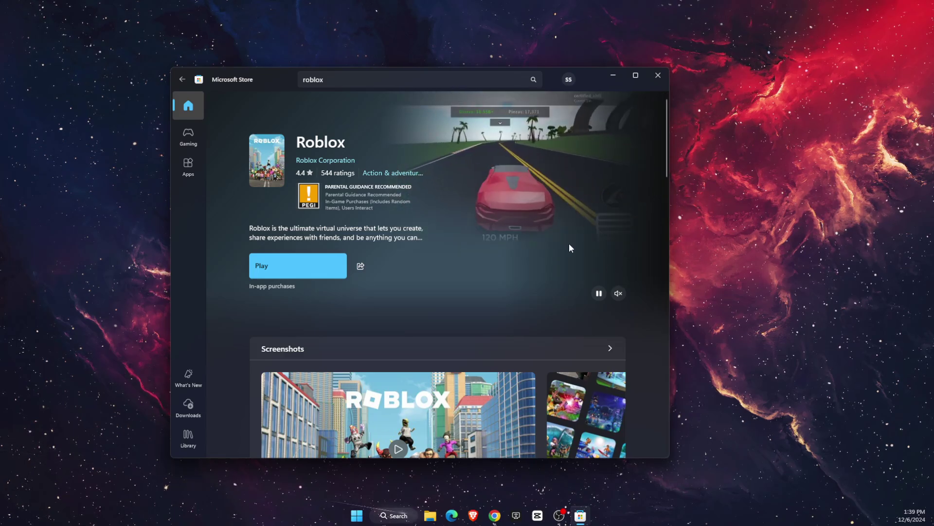
- Minimize the Microsoft Store window showing the Roblox page
click(617, 73)
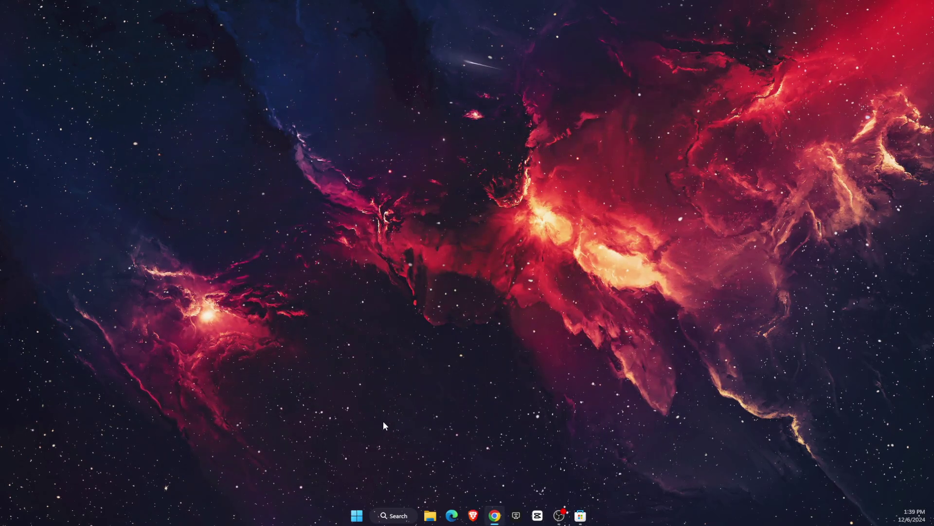
- Reach Roblox in Installed apps via Windows search and expand its options menu
click(402, 517)
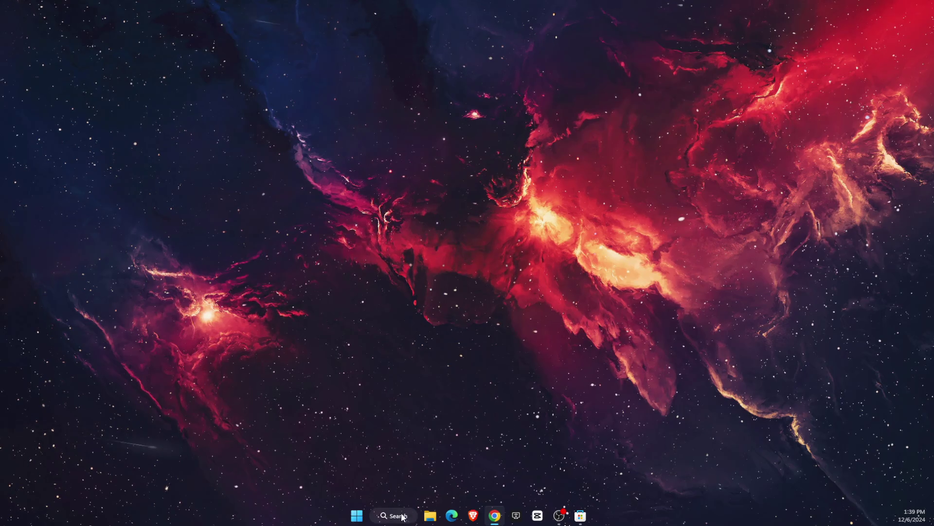
text(instal)
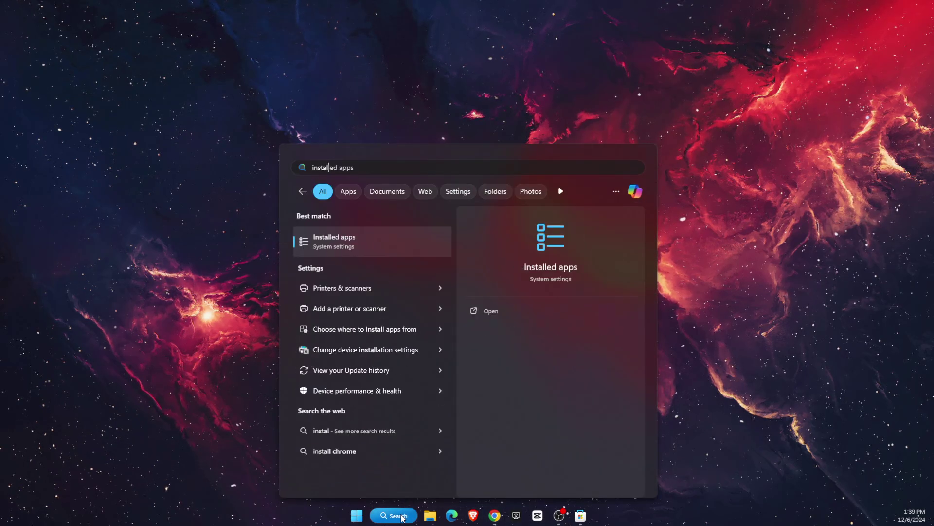
click(379, 242)
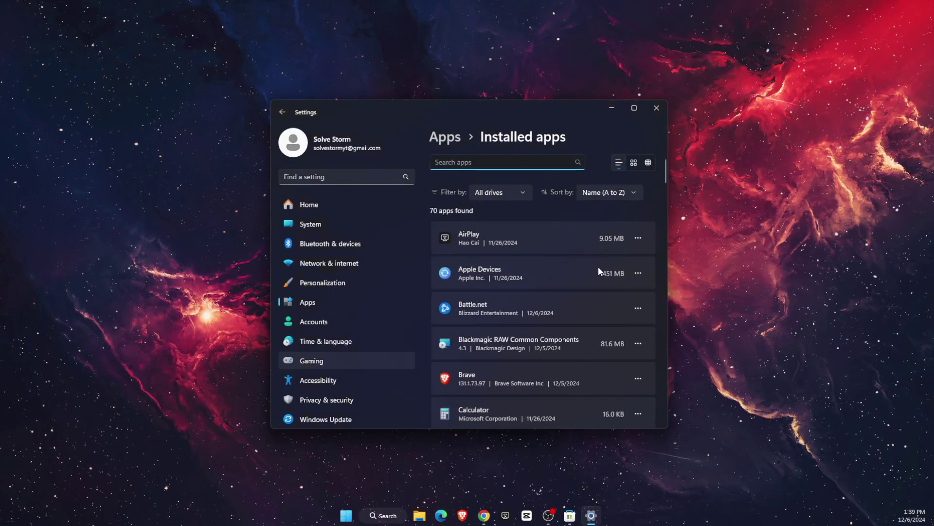
scroll(603, 283, down, 2)
scroll(603, 283, up, 2)
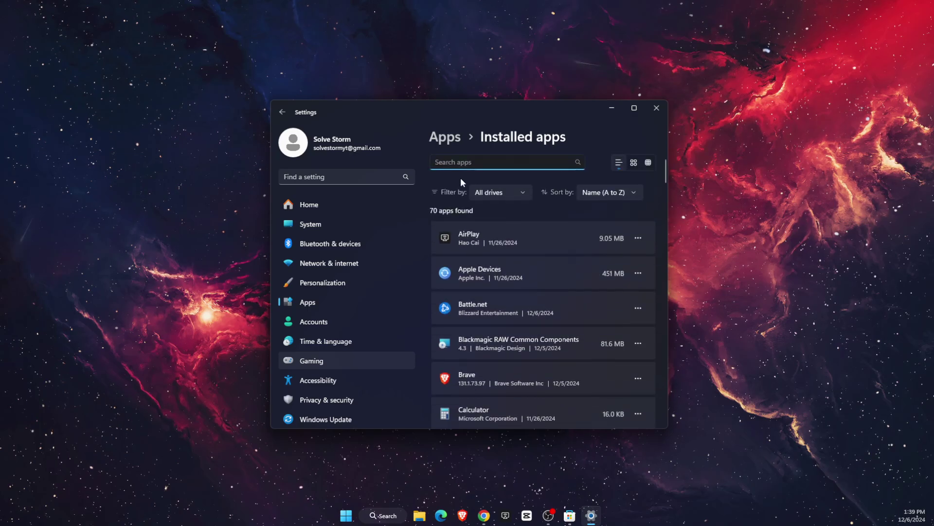
text(roblox)
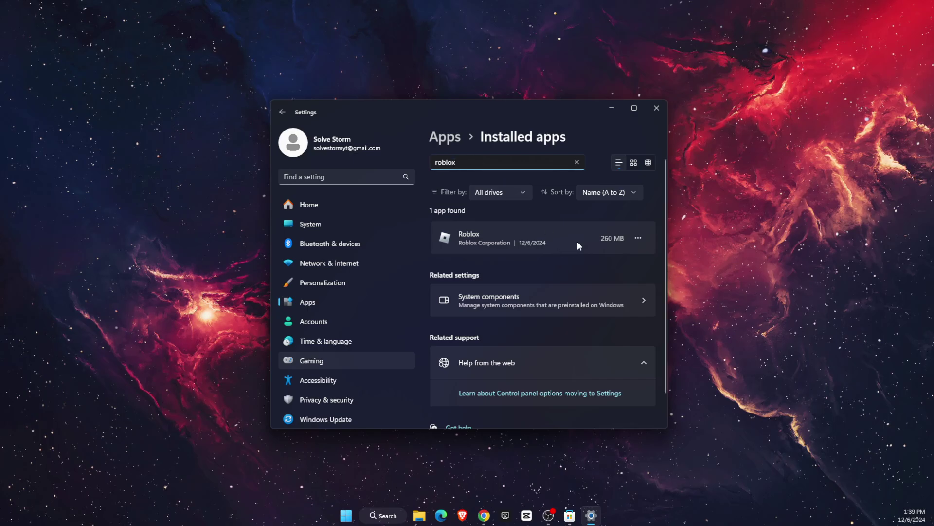
click(638, 238)
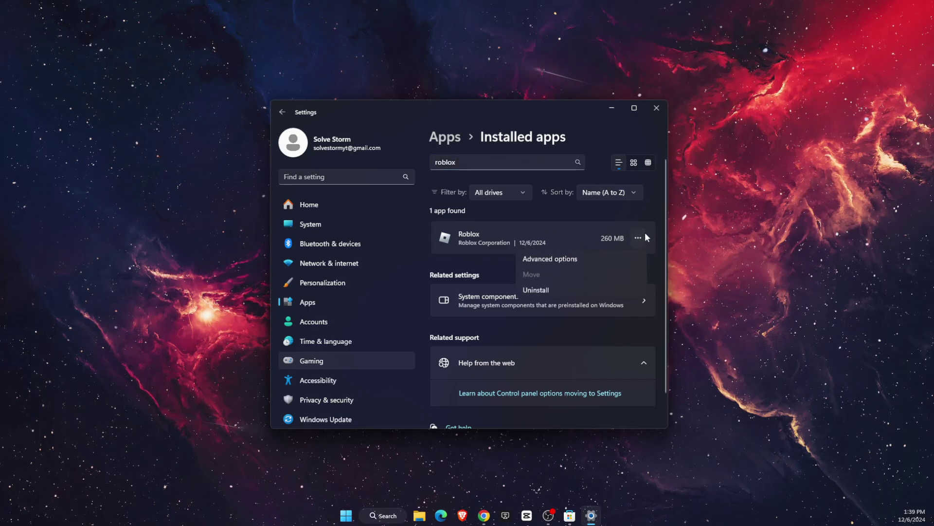
- Enter Roblox's Advanced options page to repair and reset it
click(604, 261)
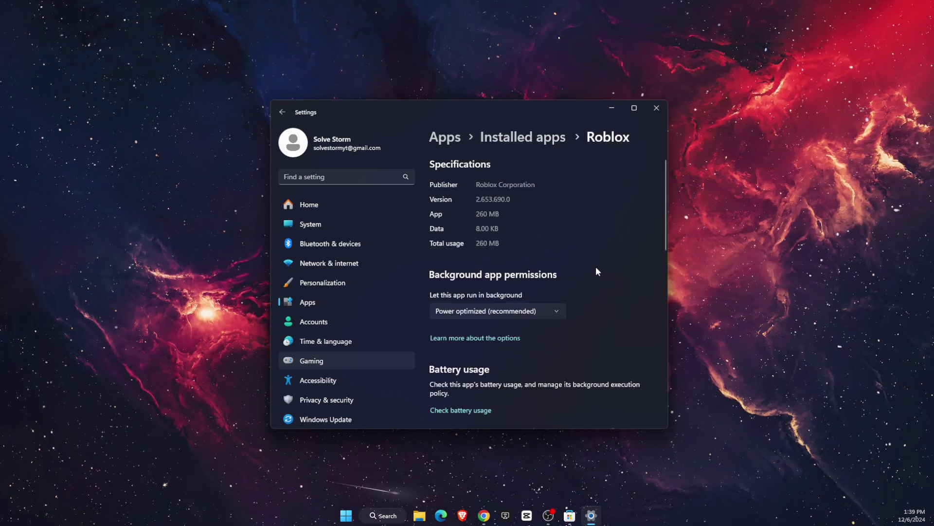
scroll(595, 272, down, 2)
scroll(596, 272, down, 1)
scroll(595, 272, down, 3)
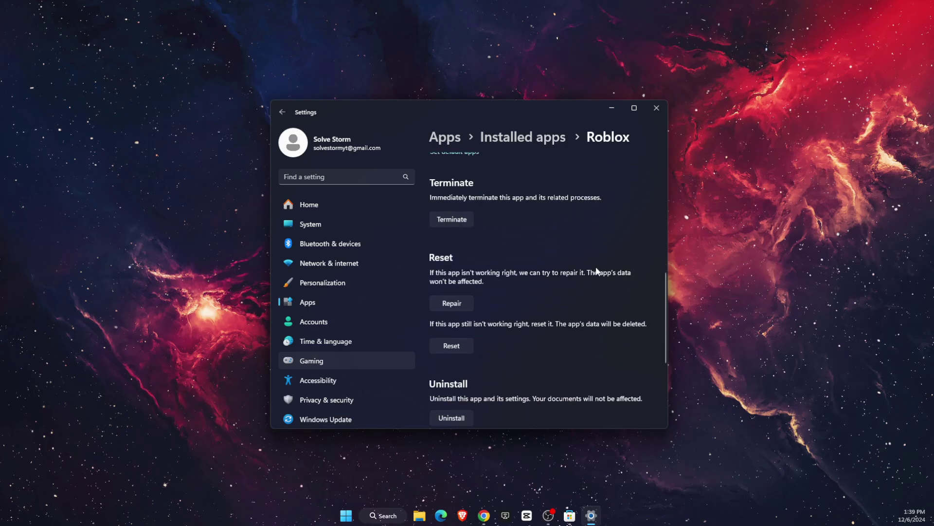
scroll(555, 277, down, 1)
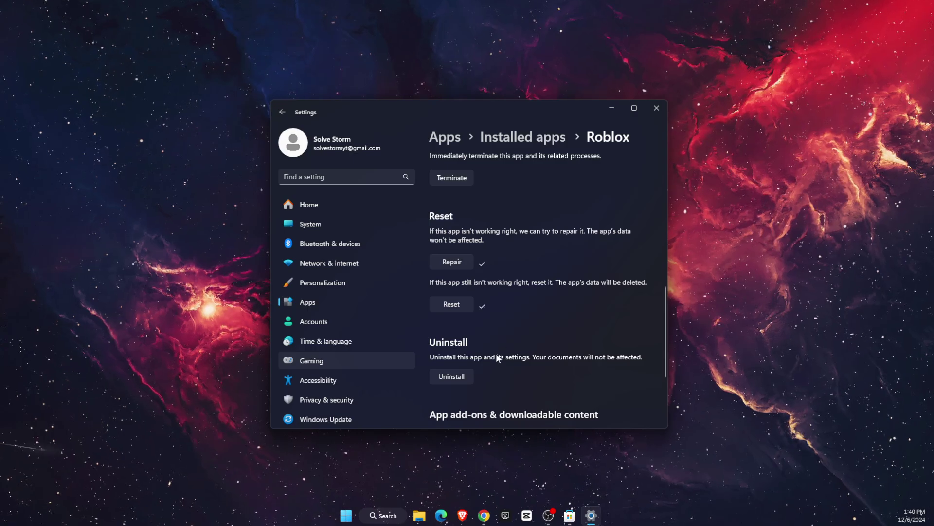
scroll(496, 354, down, 1)
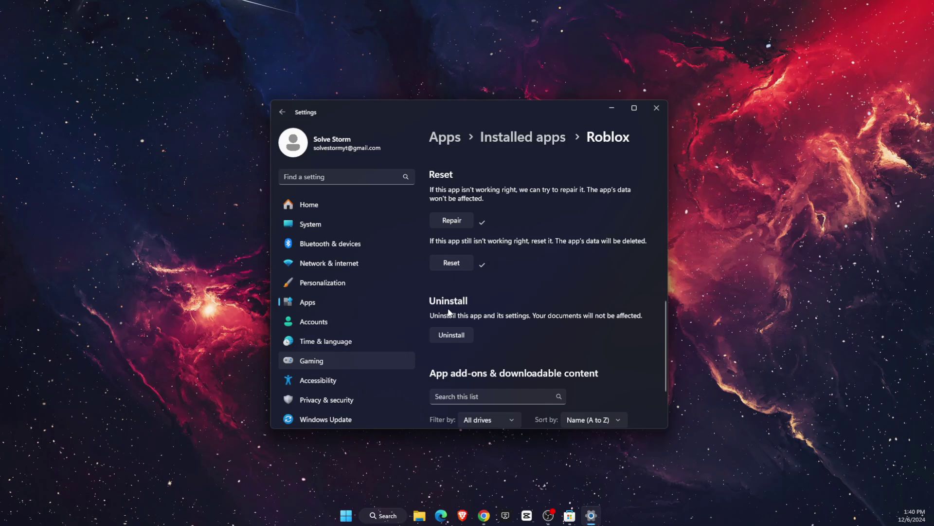
- Close Settings and launch %localappdata% from the Run dialog
click(656, 108)
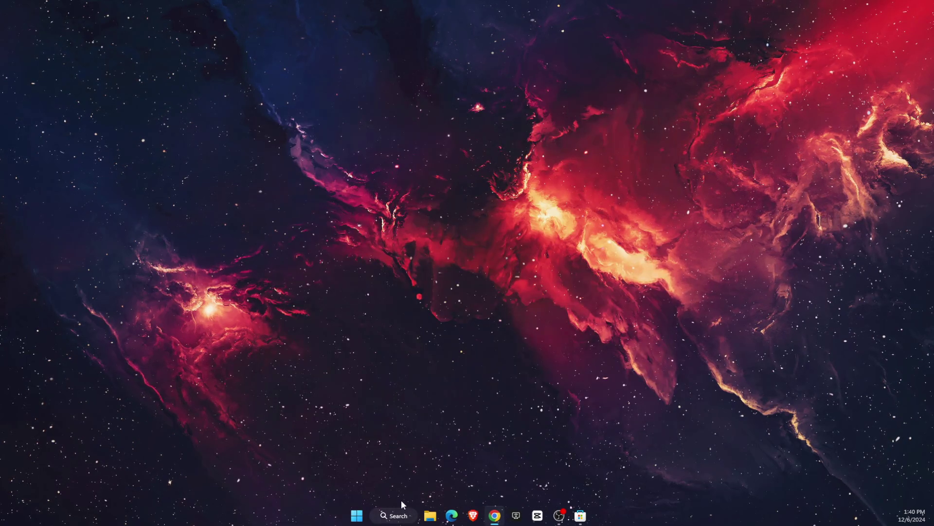
click(388, 517)
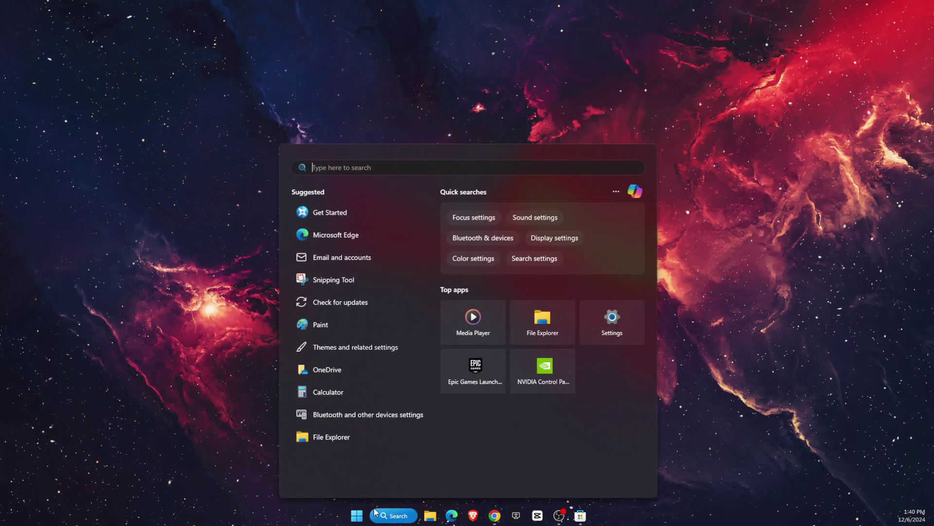
text(run)
click(342, 245)
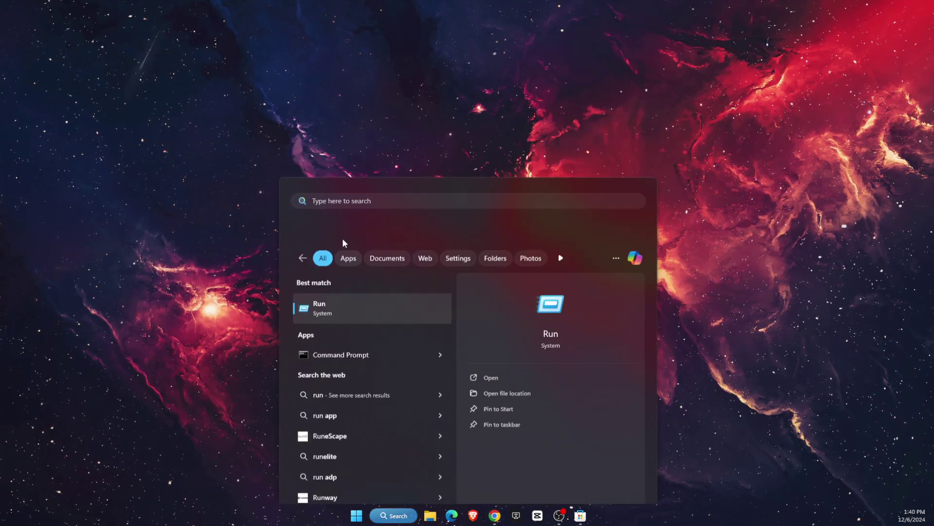
drag(250, 206, 441, 241)
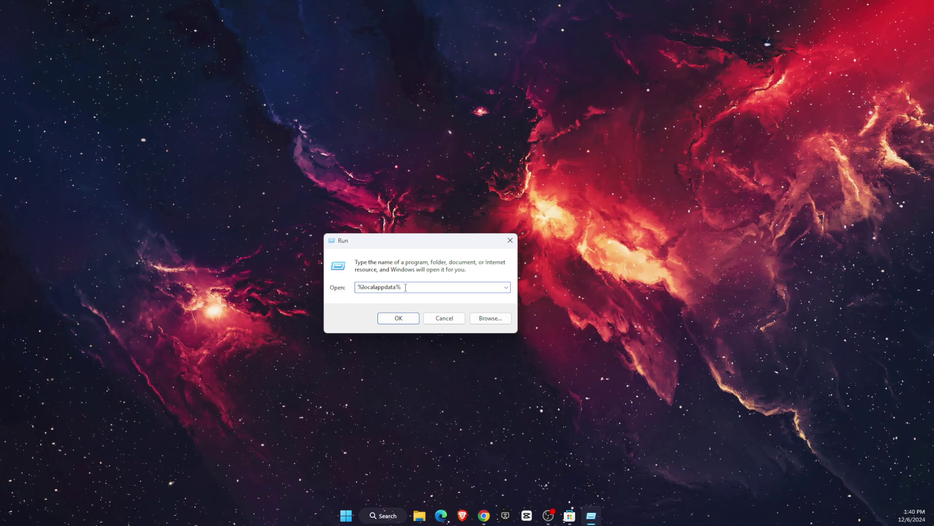
click(399, 317)
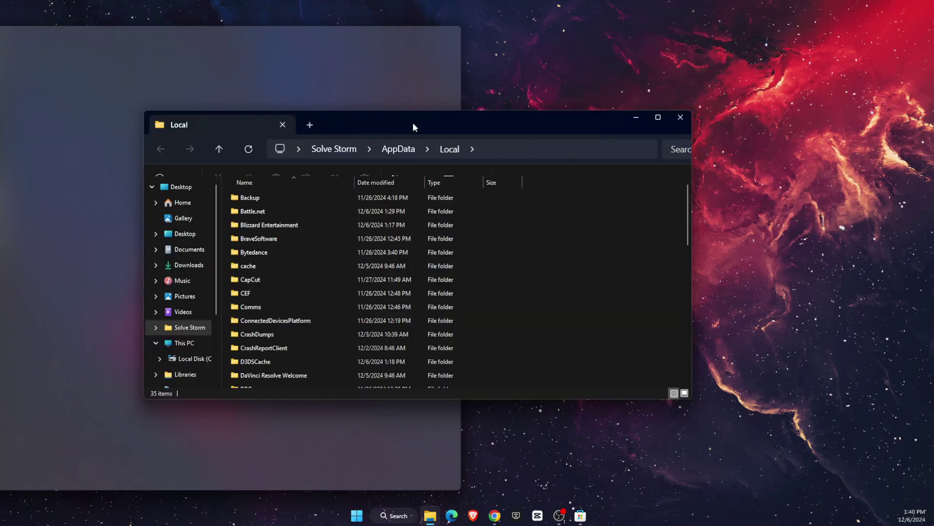
- Enter the Packages folder and select the ROBLOXCORPORATION.ROBLOX package folder
drag(412, 122, 523, 129)
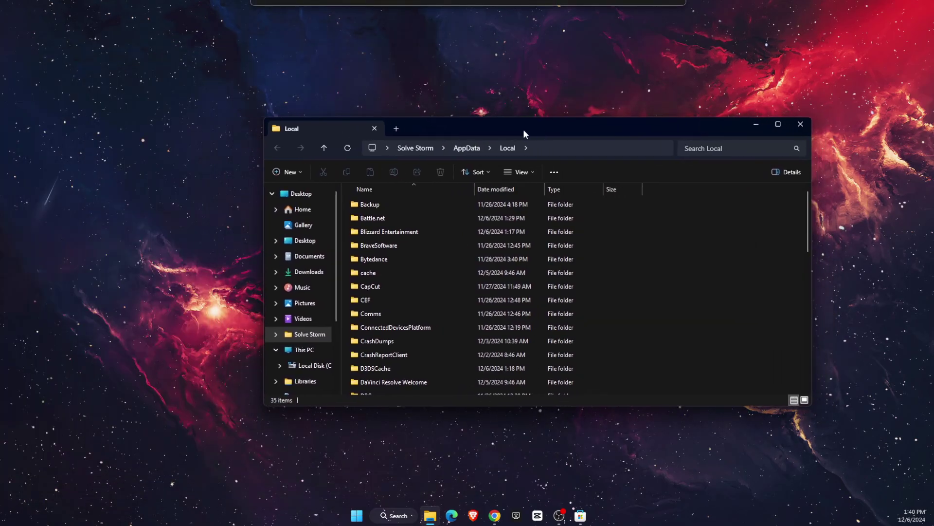
scroll(409, 308, down, 2)
scroll(409, 307, down, 2)
scroll(408, 307, down, 2)
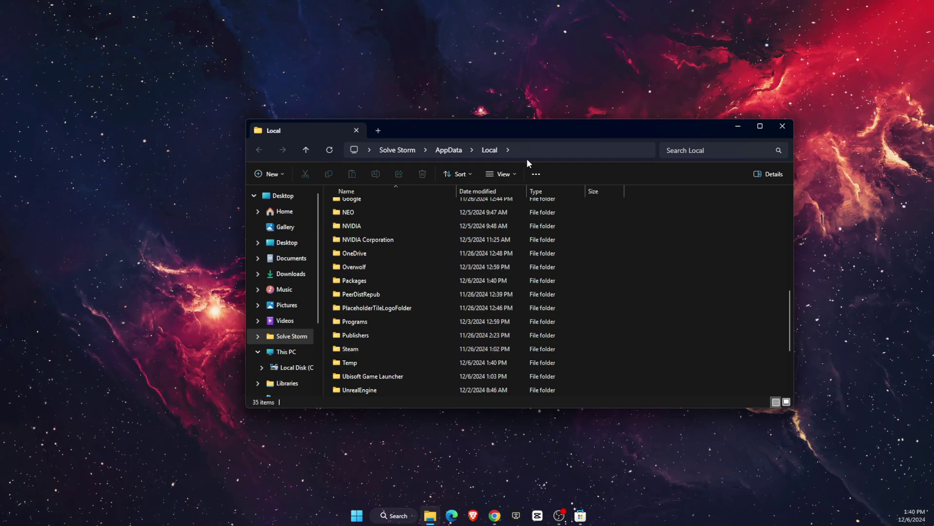
scroll(381, 360, down, 1)
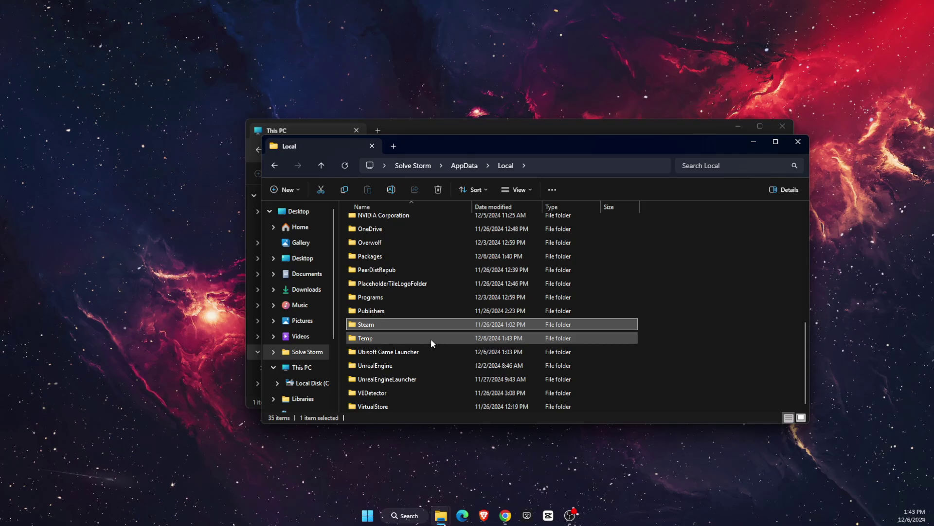
double_click(376, 253)
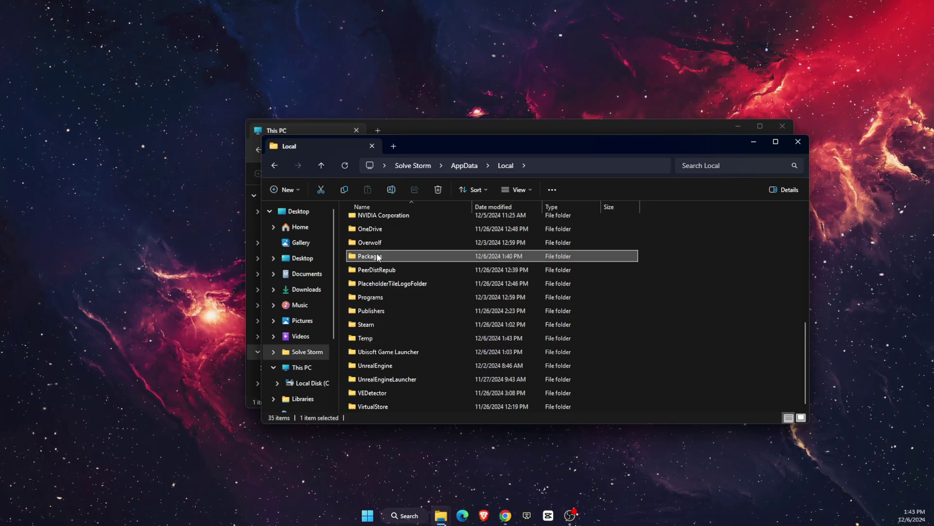
scroll(411, 363, down, 5)
scroll(410, 362, down, 5)
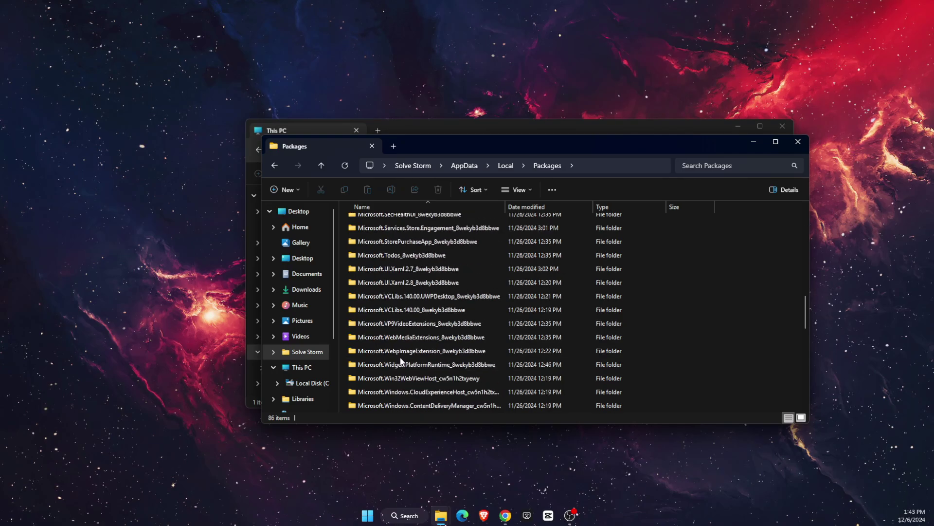
scroll(397, 363, down, 5)
scroll(397, 361, down, 4)
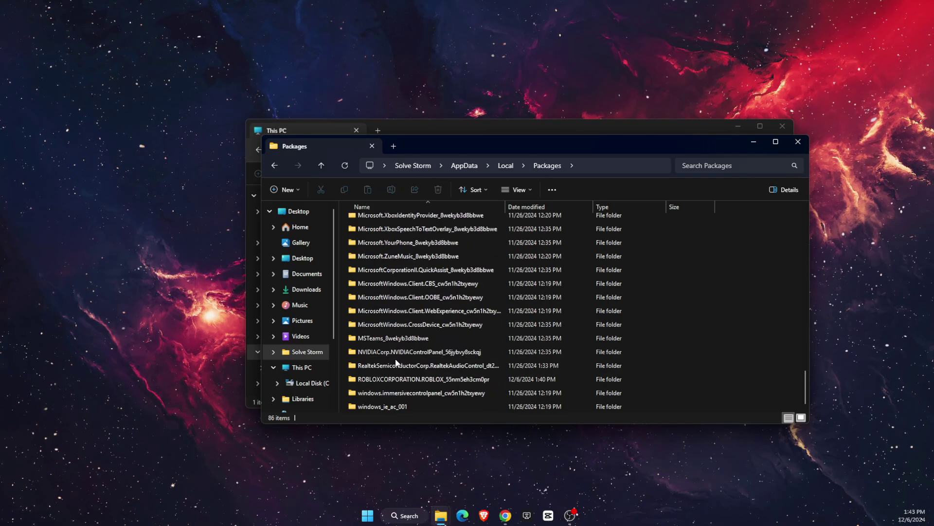
click(378, 378)
- Delete the ROBLOXCORPORATION.ROBLOX folder, dismiss the admin prompt, and close the Packages window
right_click(379, 378)
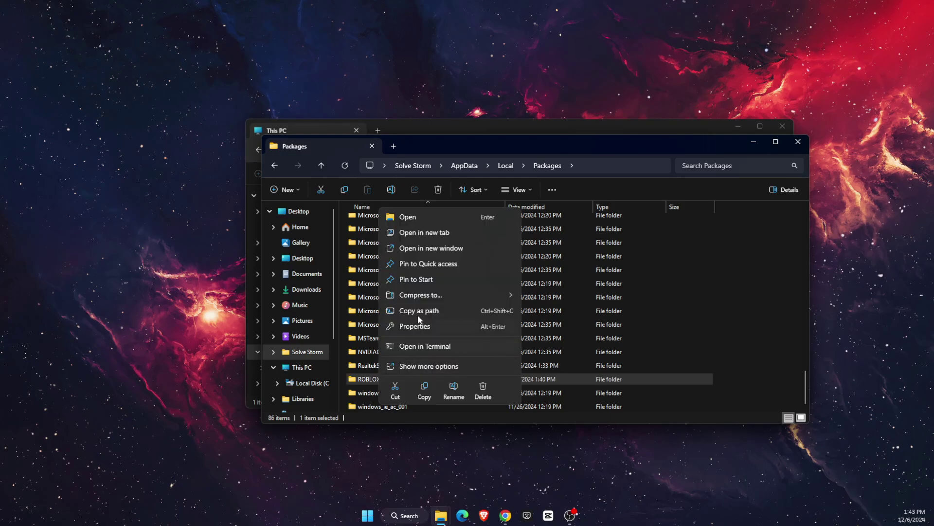
click(482, 387)
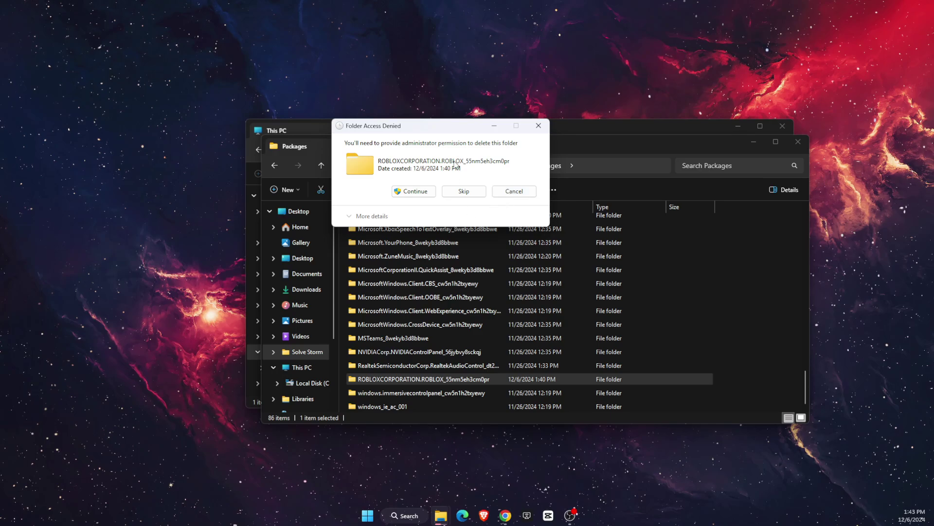
key(Escape)
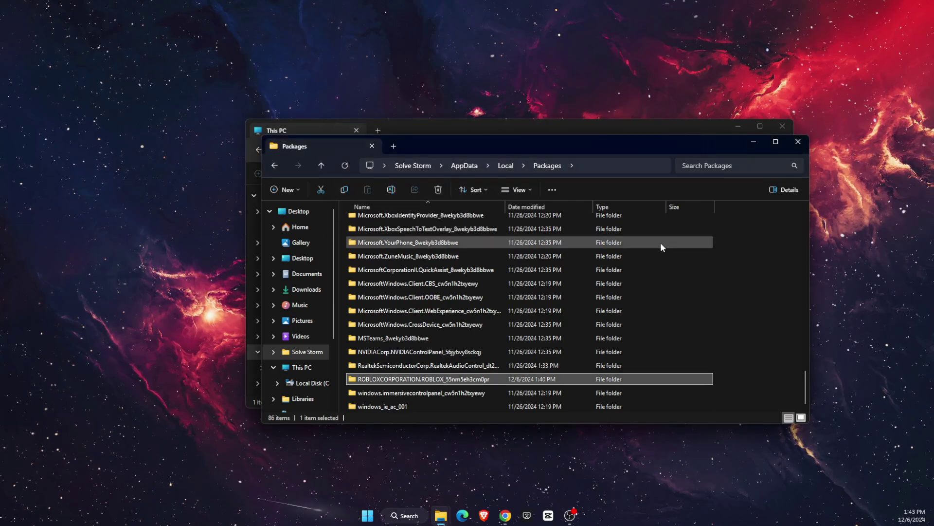
click(798, 142)
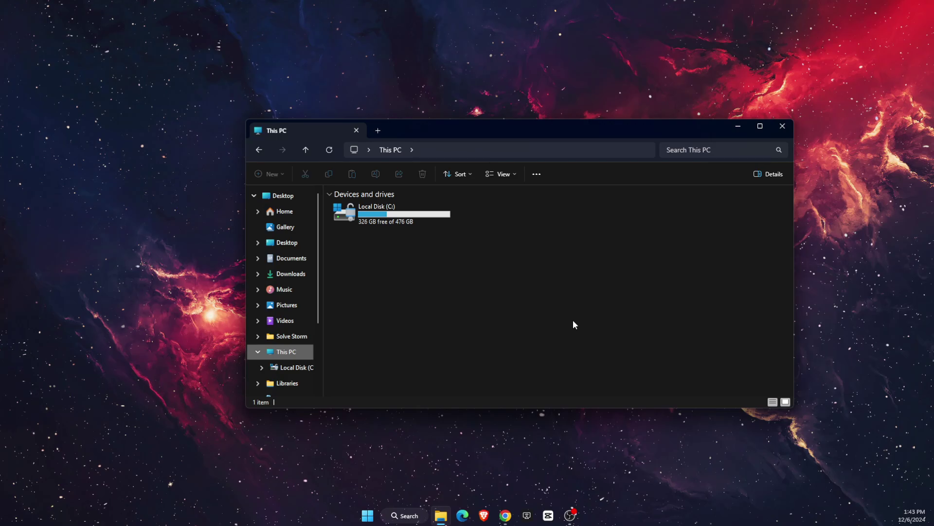
- Close the remaining Explorer window and launch Microsoft Store from Windows search
click(778, 129)
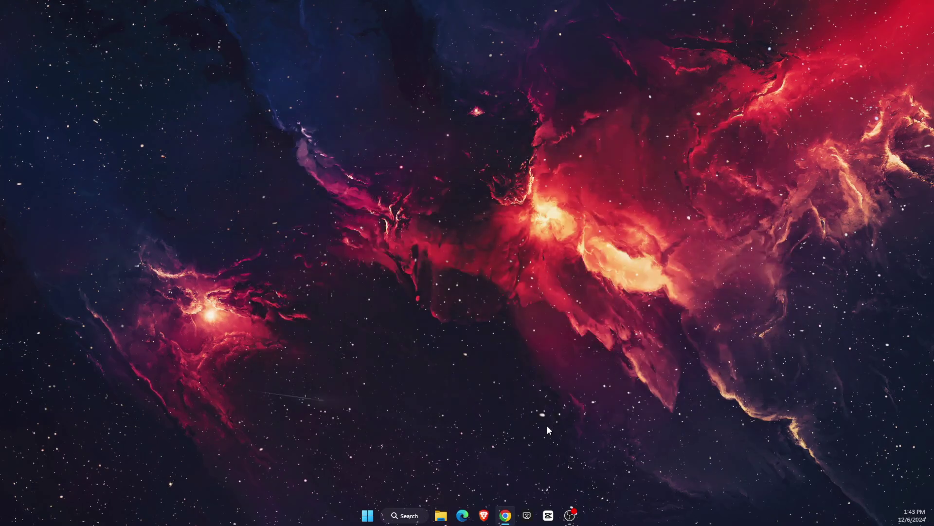
click(390, 515)
text(micro)
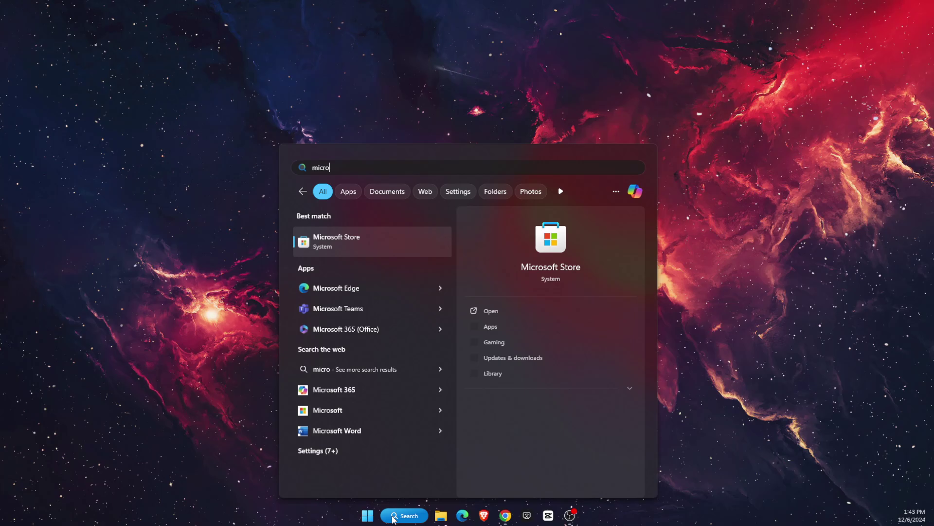
key(Return)
- Search the Store for 'roblox' and go to the Roblox product page
click(435, 82)
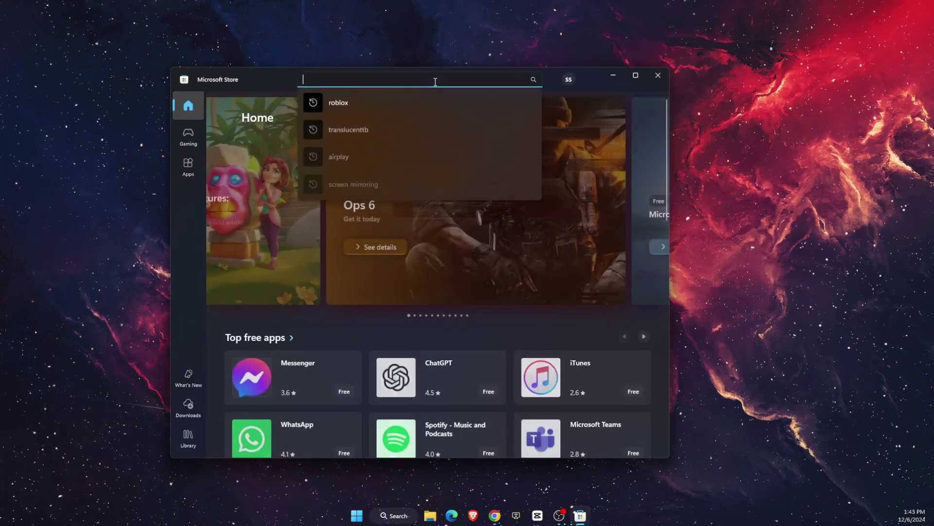
text(roblox)
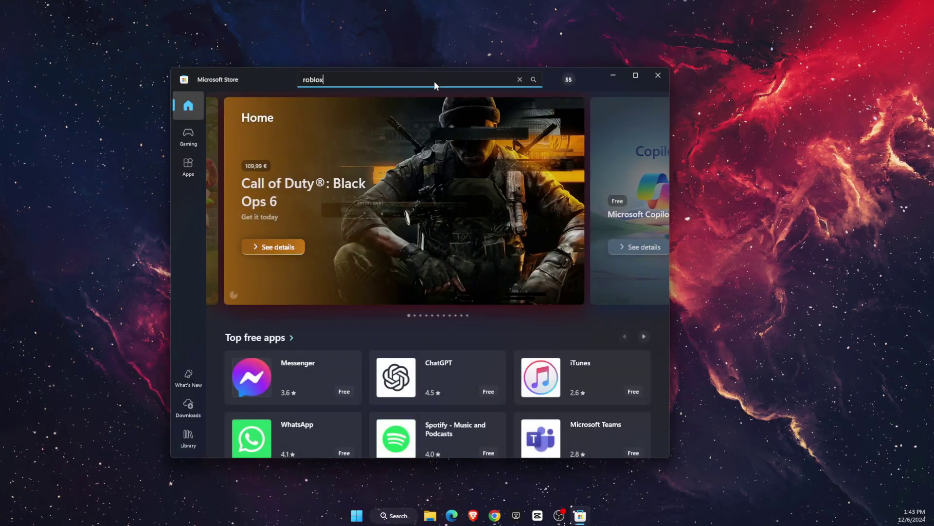
key(Return)
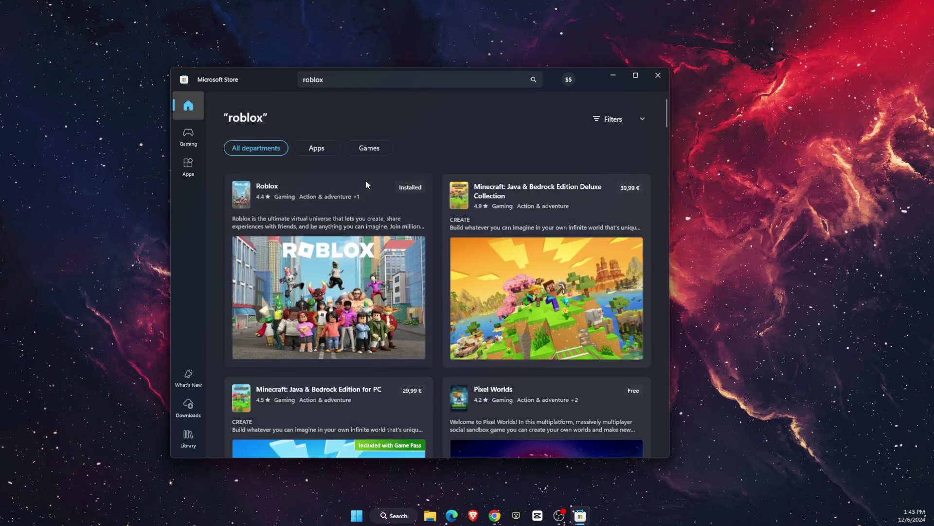
click(365, 183)
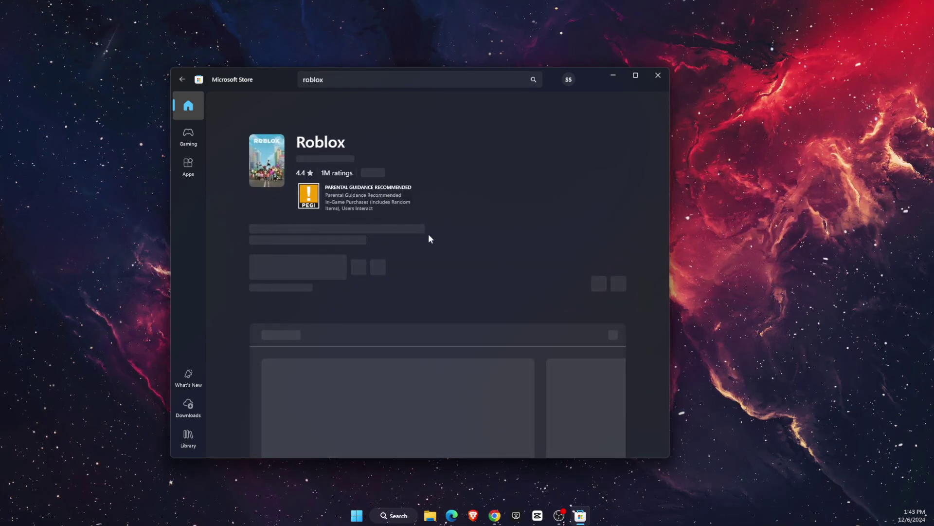